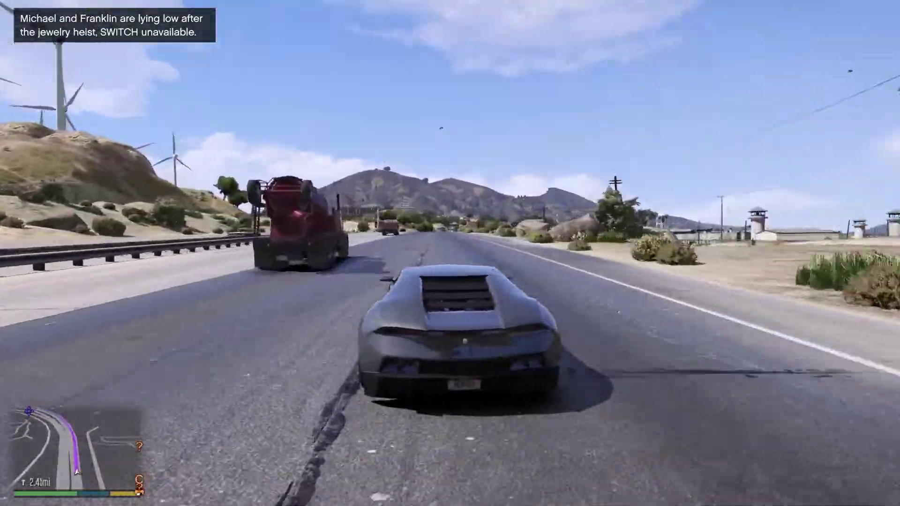
Drive along the highway in Grand Theft Auto V, then quit to the desktop
key("a")
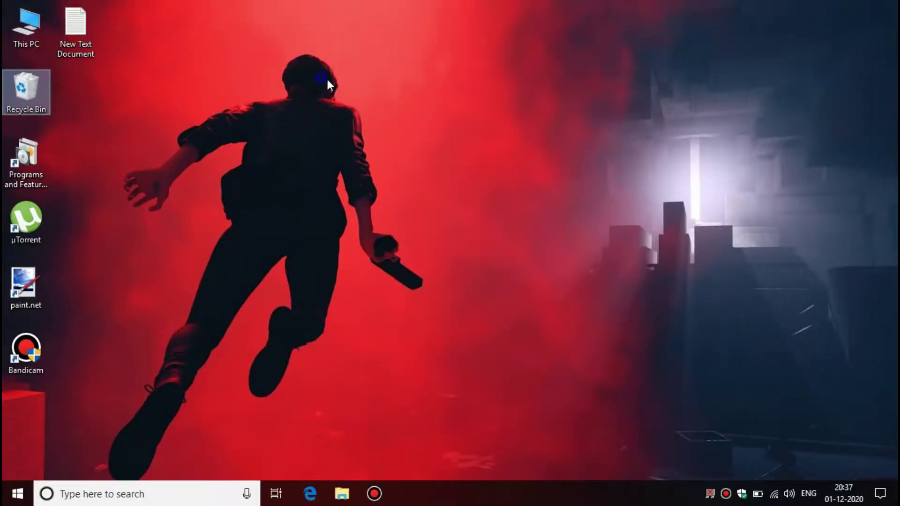
Refresh the desktop, then replace the Run box's Open entry with 'temp'
right_click(321, 78)
left_click(338, 117)
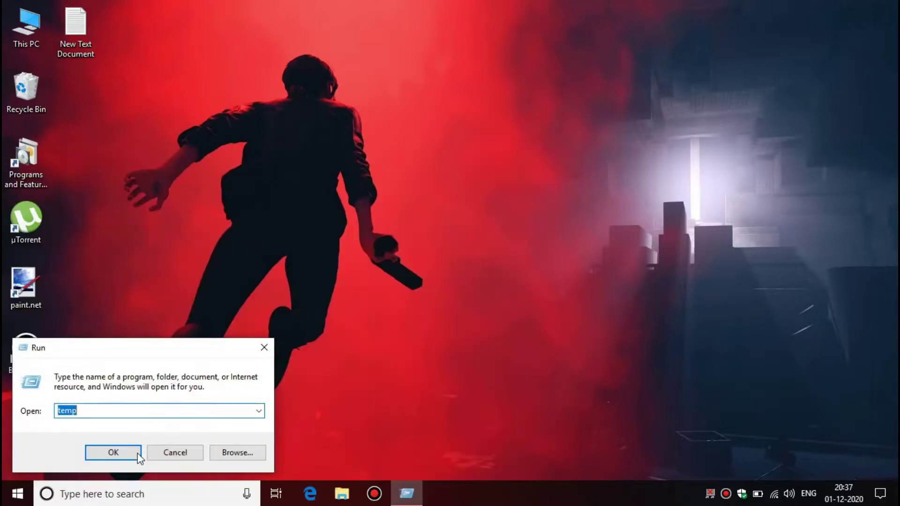
left_click(123, 409)
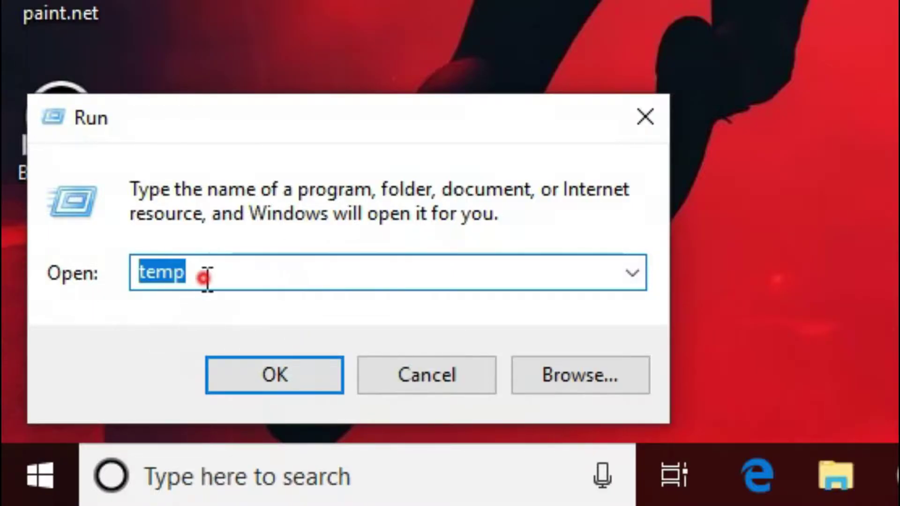
double_click(203, 277)
type("temp")
left_click(288, 122)
Open C:\Windows\Temp and delete all 136 items, approving with administrator permission
left_click(297, 370)
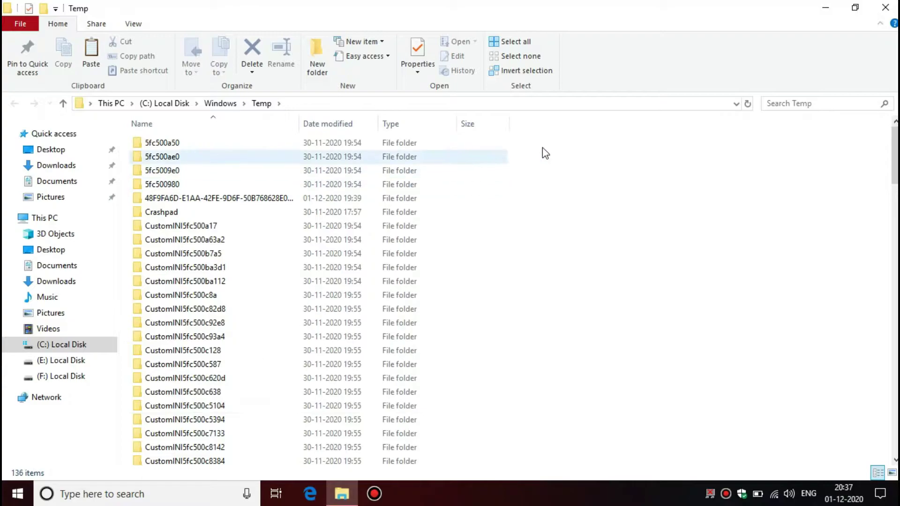
left_click_drag(541, 145, 169, 475)
right_click(282, 199)
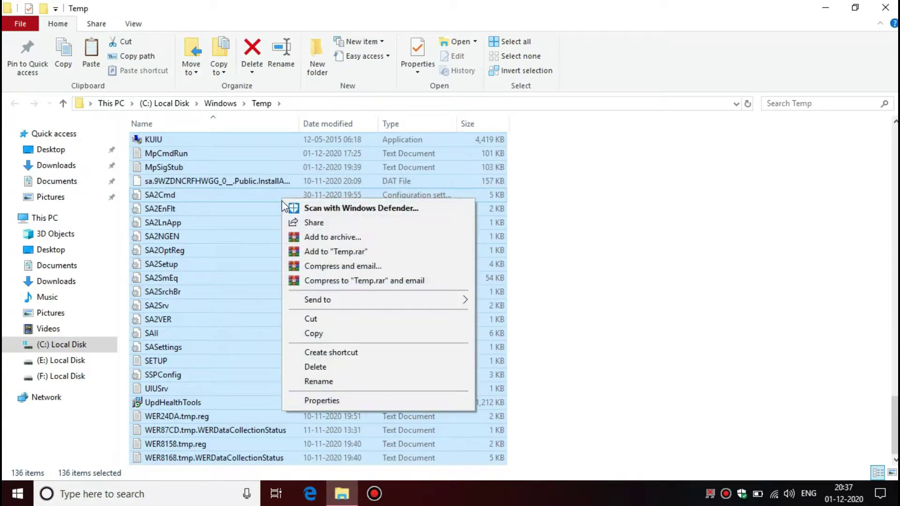
left_click(373, 366)
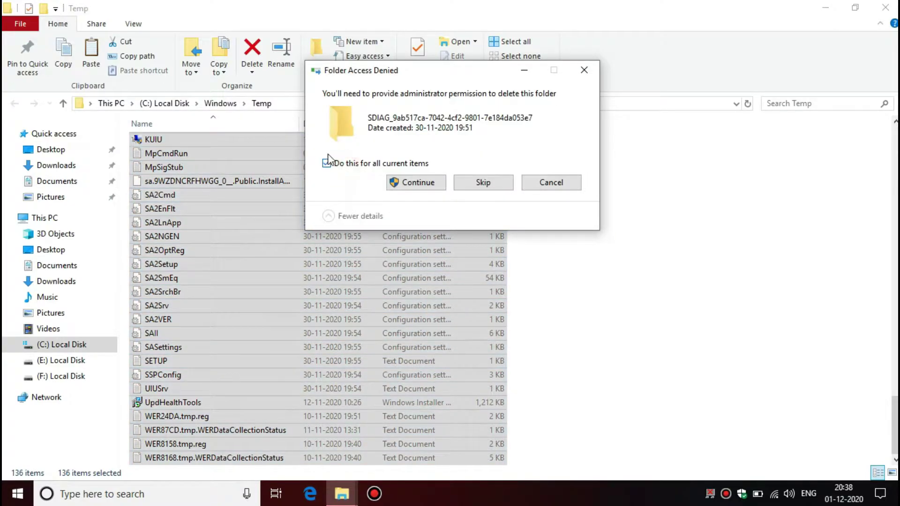
left_click(422, 183)
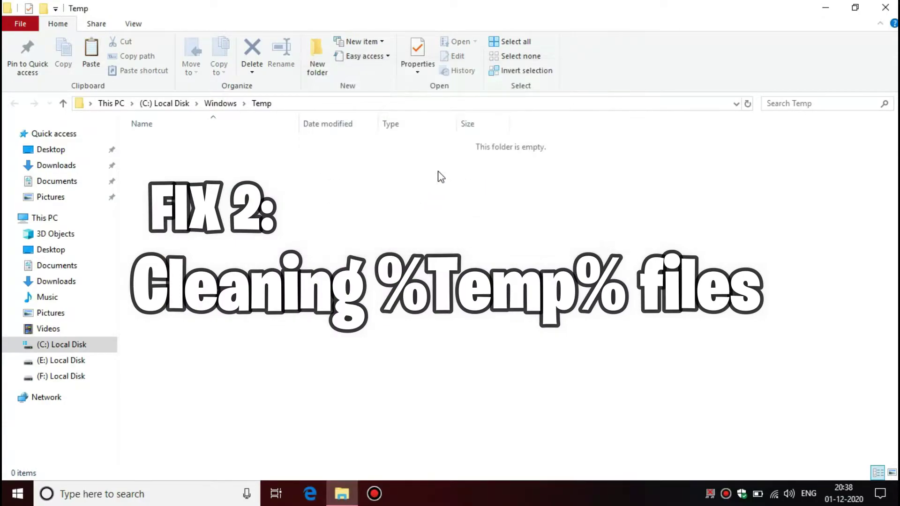
Close the emptied Windows Temp folder and refresh the desktop
left_click(886, 6)
right_click(209, 197)
left_click(232, 235)
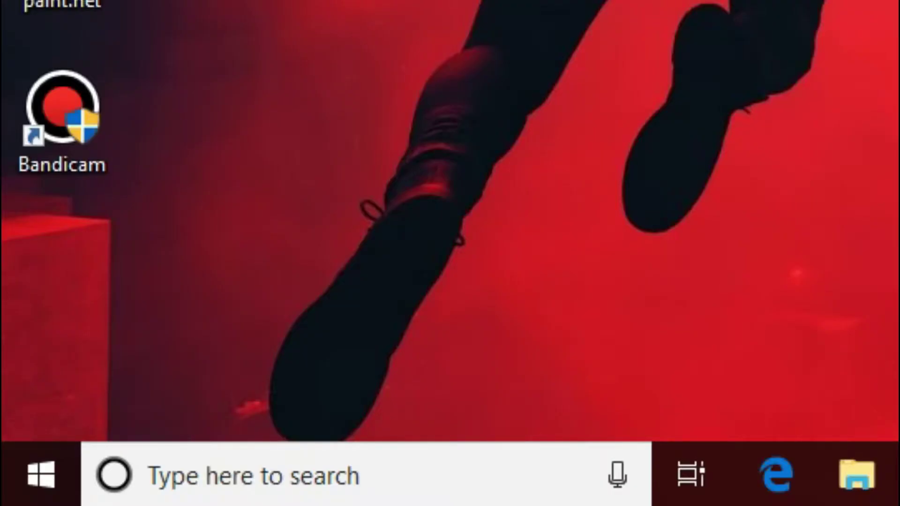
Open %temp% from Run and delete all 131 files in AppData\Local\Temp
key("super+r")
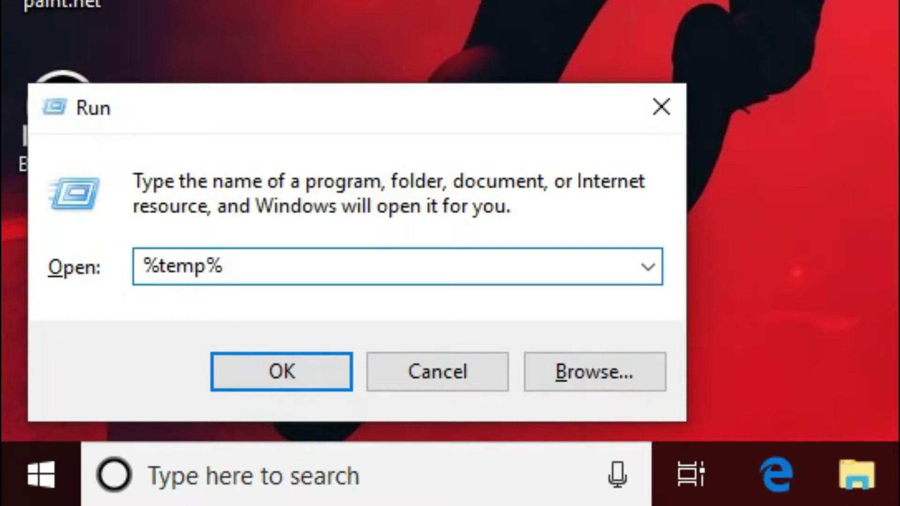
double_click(300, 259)
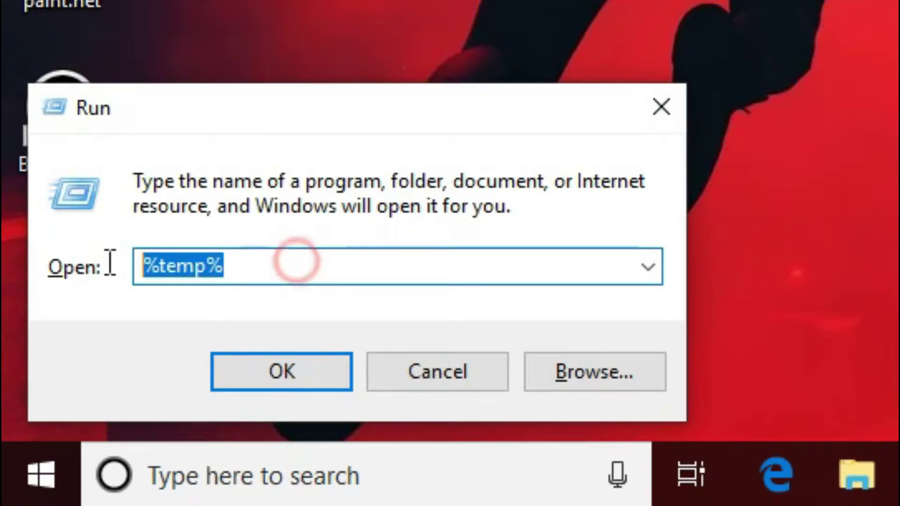
left_click(261, 377)
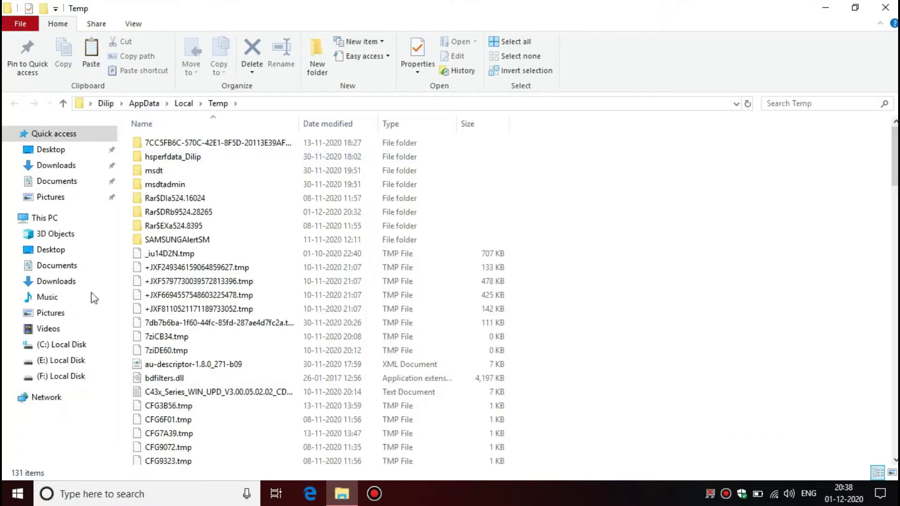
mouse_move(546, 149)
left_mouse_down()
mouse_move(542, 129)
mouse_move(121, 469)
left_mouse_up()
left_click_drag(107, 503, 107, 503)
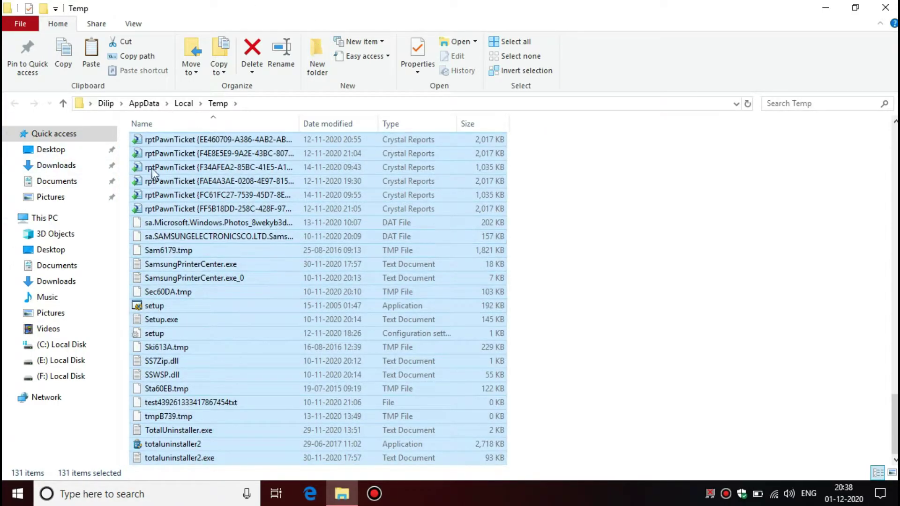
right_click(248, 275)
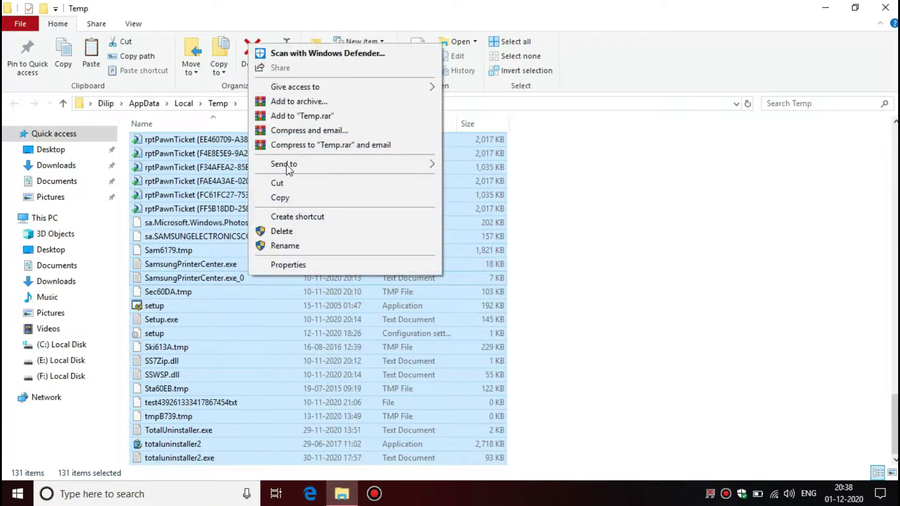
left_click(310, 232)
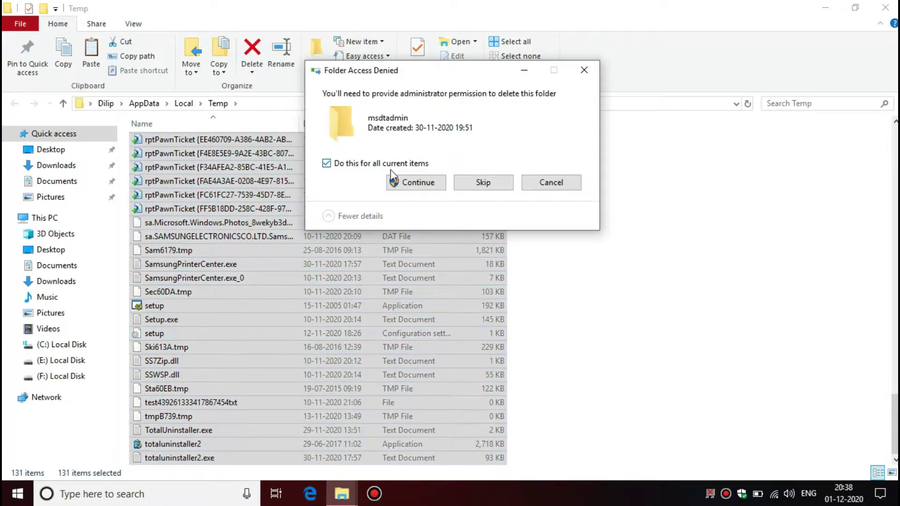
left_click(398, 188)
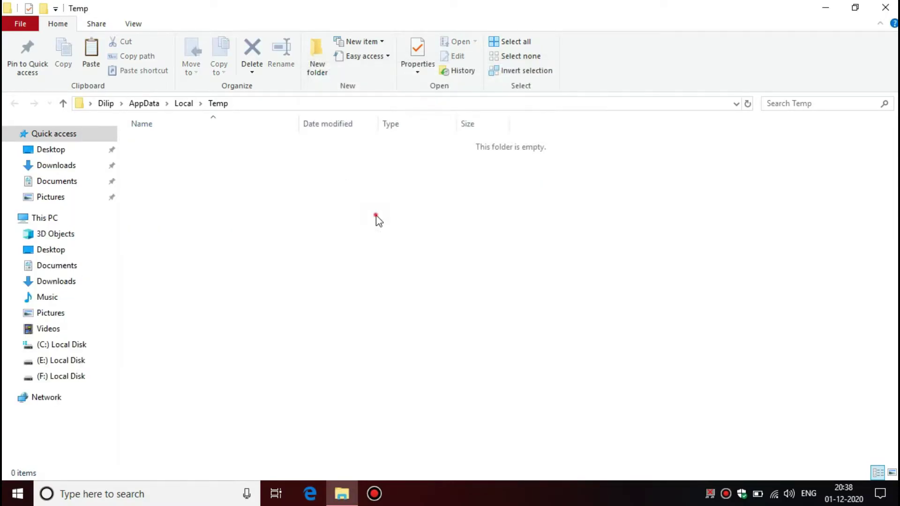
Close the emptied user Temp folder and refresh the desktop
left_click(885, 7)
right_click(121, 151)
left_click(137, 186)
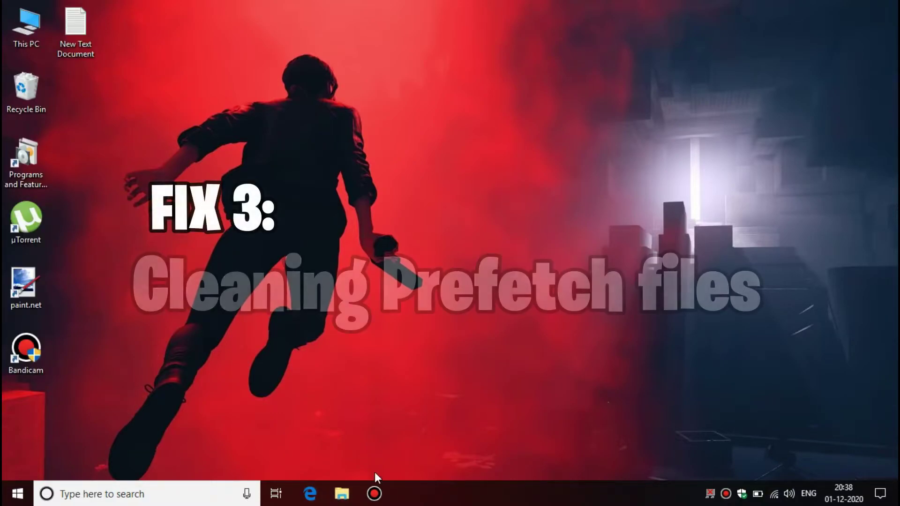
Refresh the desktop and open C:\Windows\Prefetch from Run, granting folder access
right_click(454, 98)
left_click(471, 139)
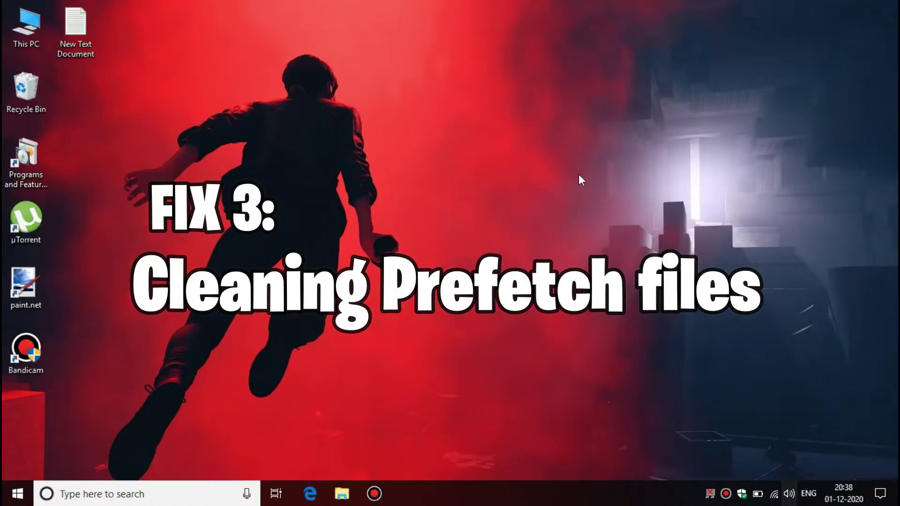
right_click(418, 157)
left_click(439, 193)
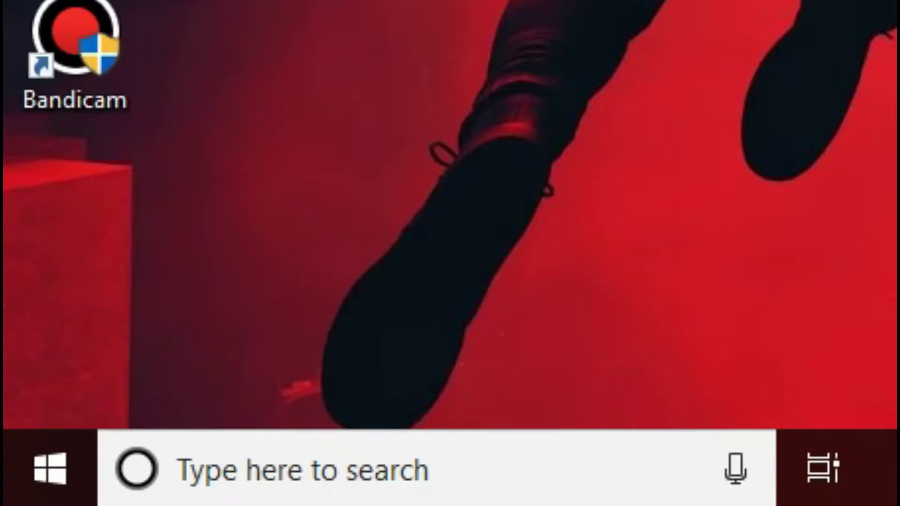
key("super+r")
type("pref")
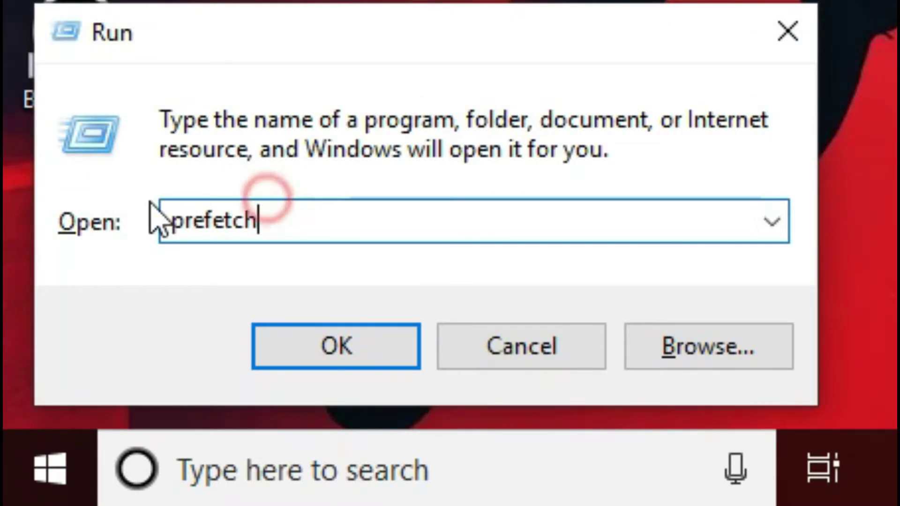
double_click(350, 217)
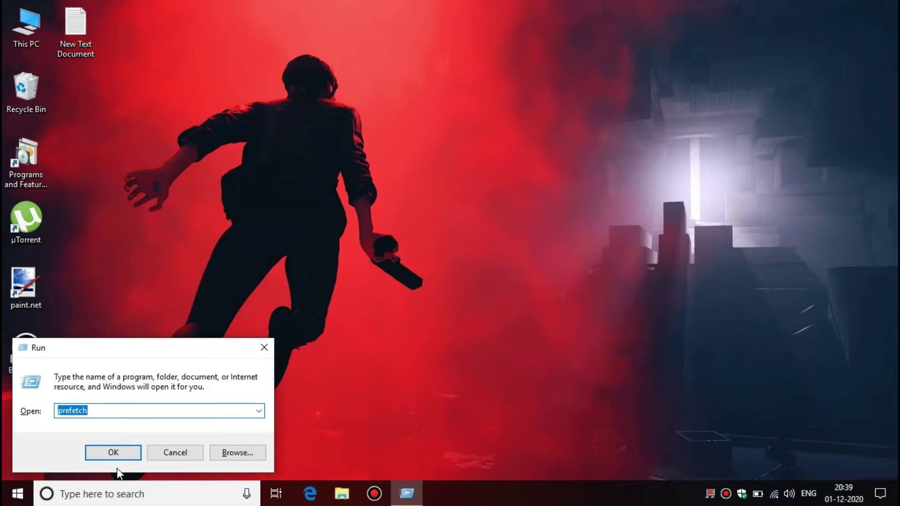
left_click(117, 454)
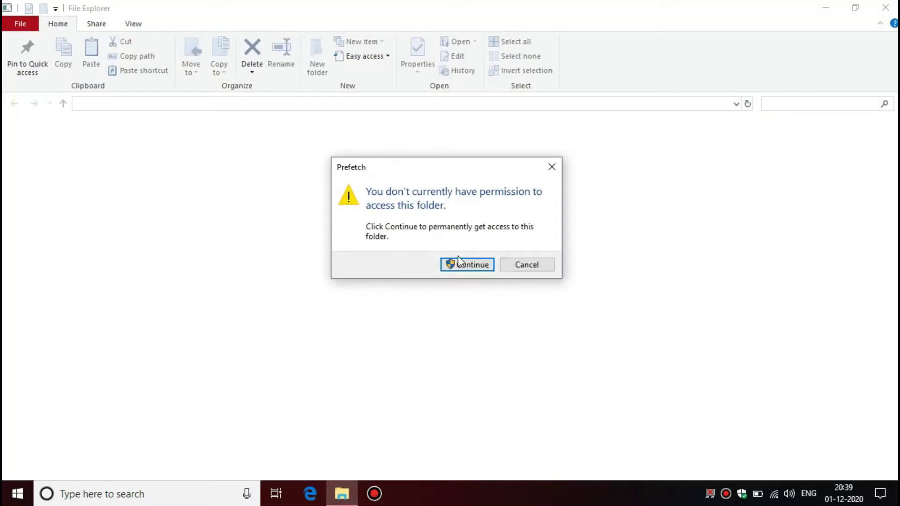
left_click(448, 262)
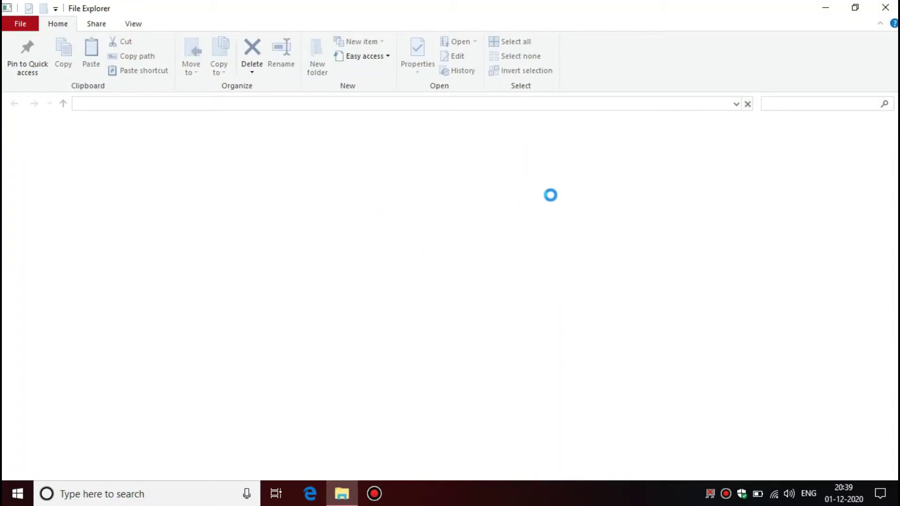
Delete all 344 Prefetch files, skipping the in-use PfPre_1ad5cbfe.mkd for all items
mouse_move(524, 137)
left_mouse_down()
mouse_move(295, 347)
mouse_move(271, 466)
left_mouse_up()
key("Delete")
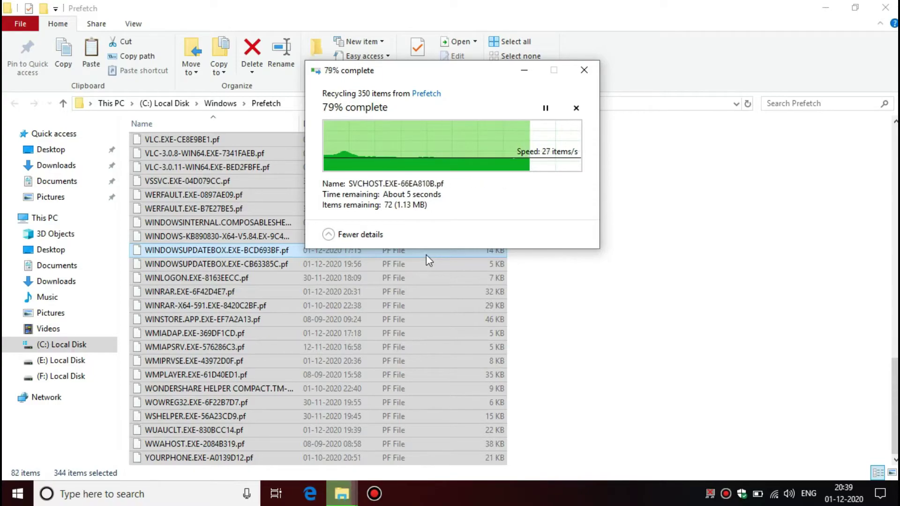
left_click(349, 193)
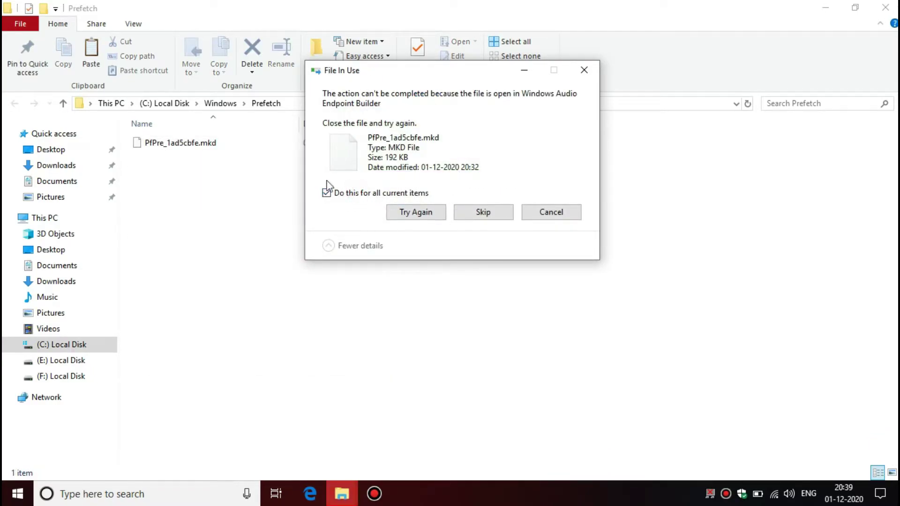
left_click(479, 212)
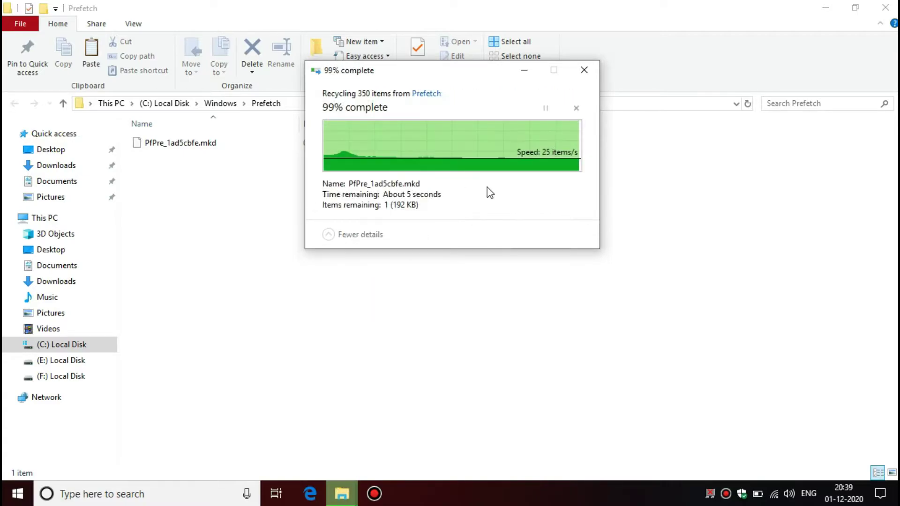
Close the Prefetch folder window and refresh the desktop
left_click(874, 6)
right_click(351, 165)
left_click(368, 204)
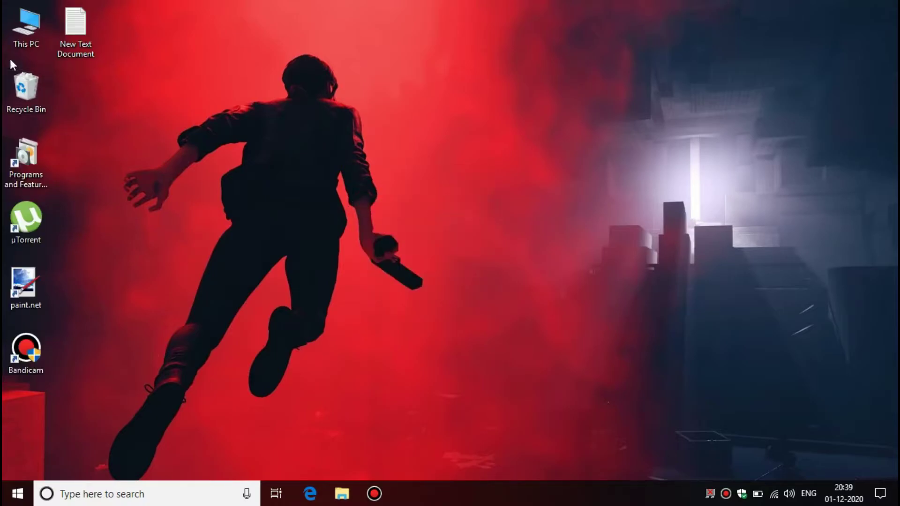
Permanently empty the Recycle Bin of its 859 items, then refresh the desktop
right_click(24, 89)
left_click(29, 104)
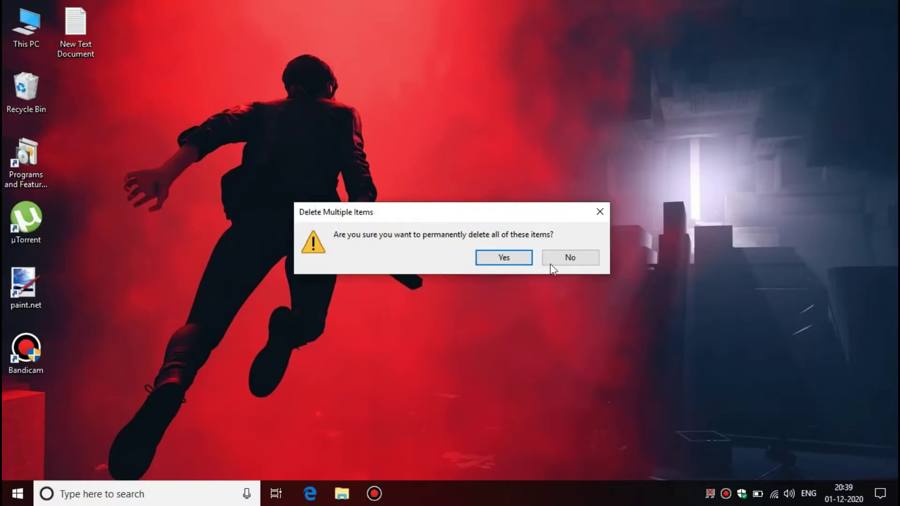
left_click(513, 262)
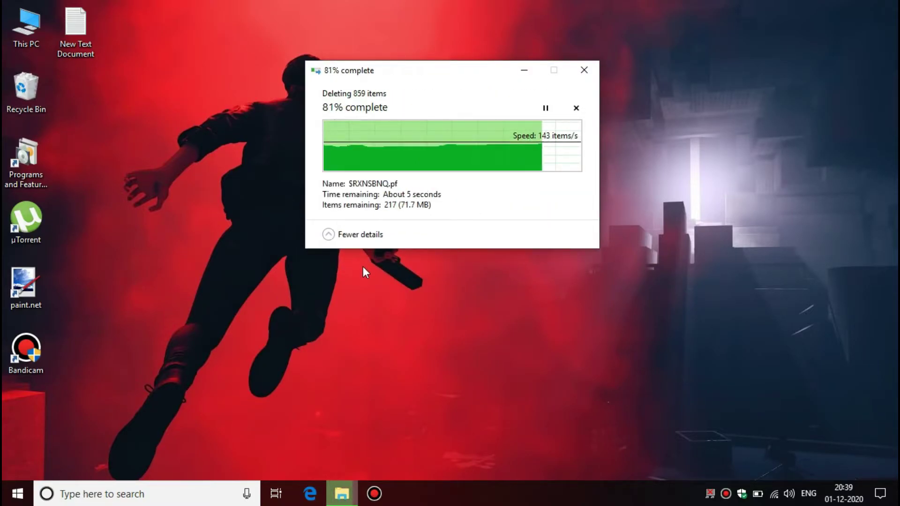
right_click(394, 135)
left_click(417, 172)
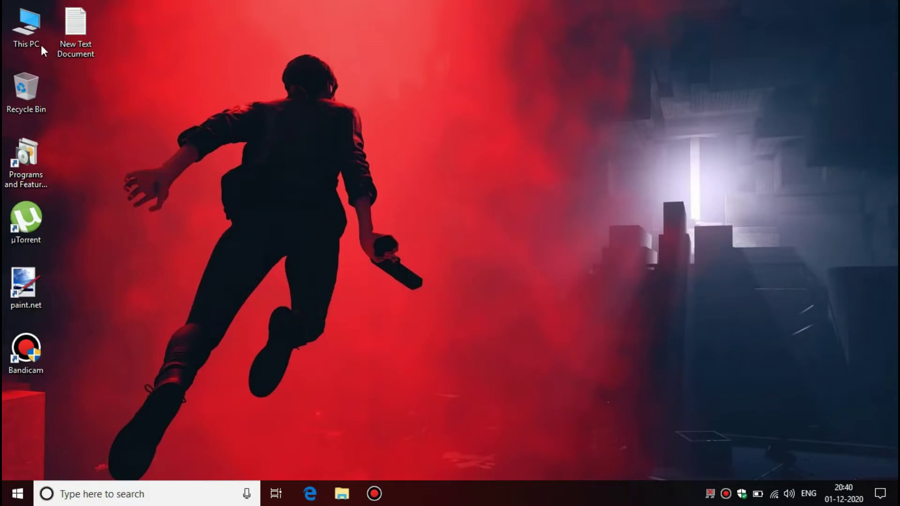
Apply 'Adjust for best performance' in This PC's Performance Options visual effects
right_click(24, 31)
left_click(52, 39)
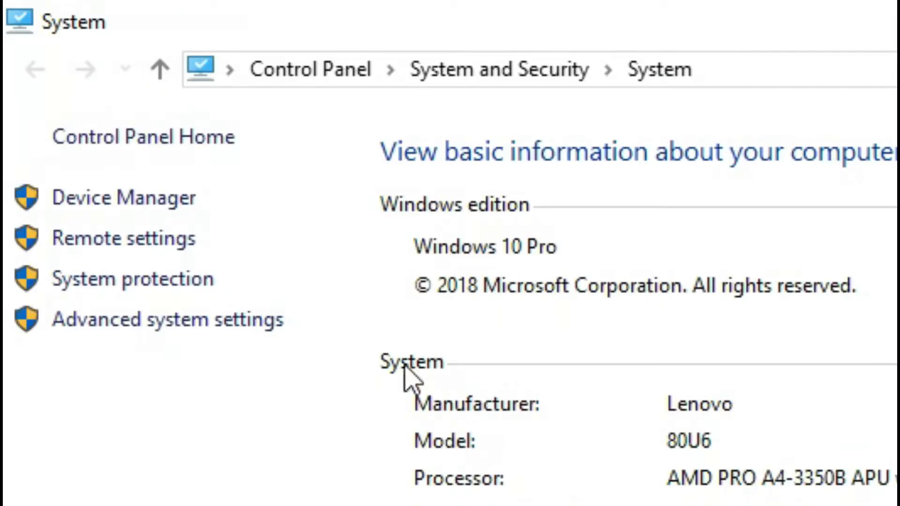
left_click(154, 320)
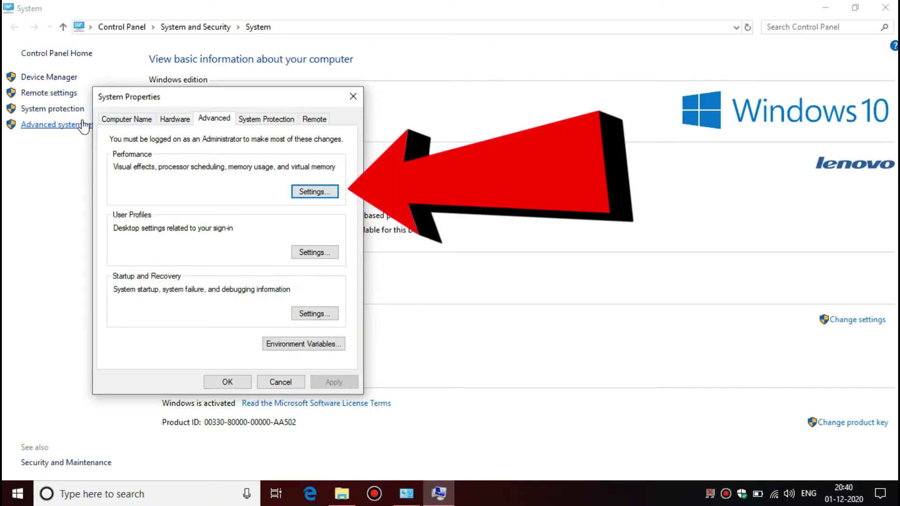
left_click(313, 192)
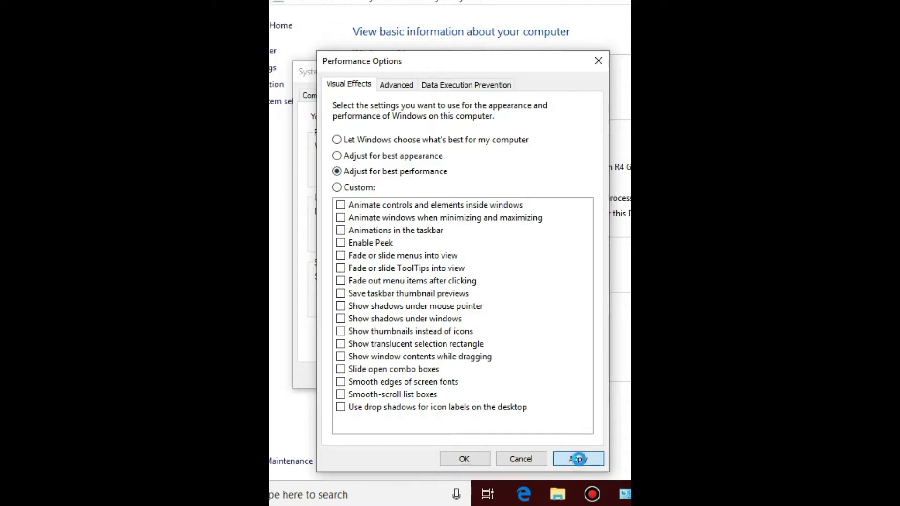
left_click(578, 459)
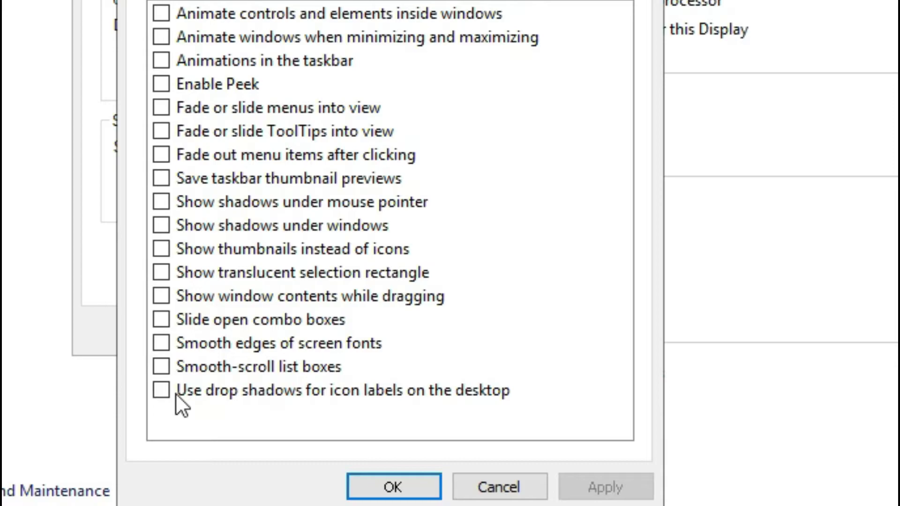
Re-enable icon label drop shadows, smooth screen fonts and thumbnails, and apply
left_click(176, 393)
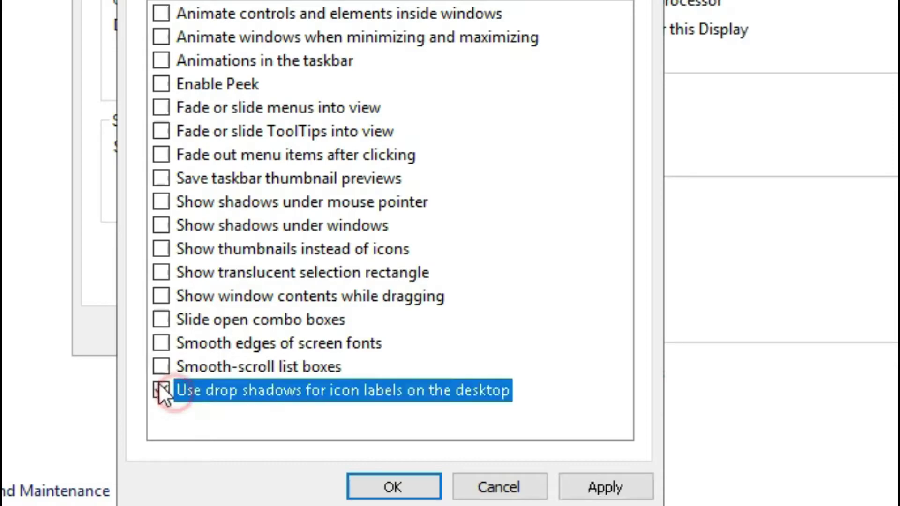
left_click(198, 343)
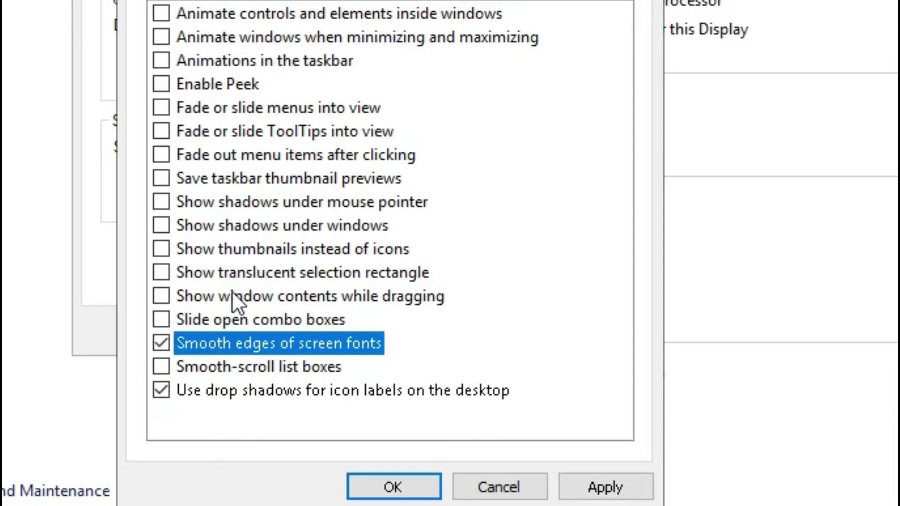
left_click(201, 251)
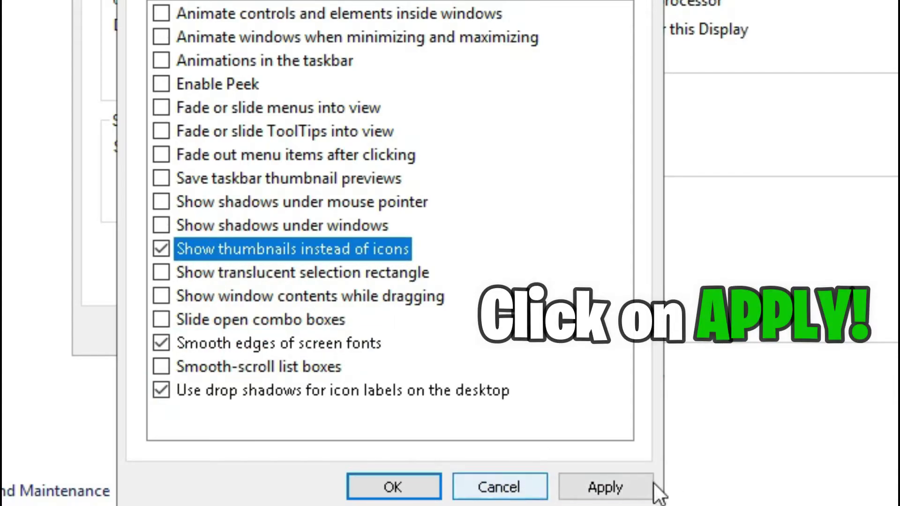
left_click(633, 487)
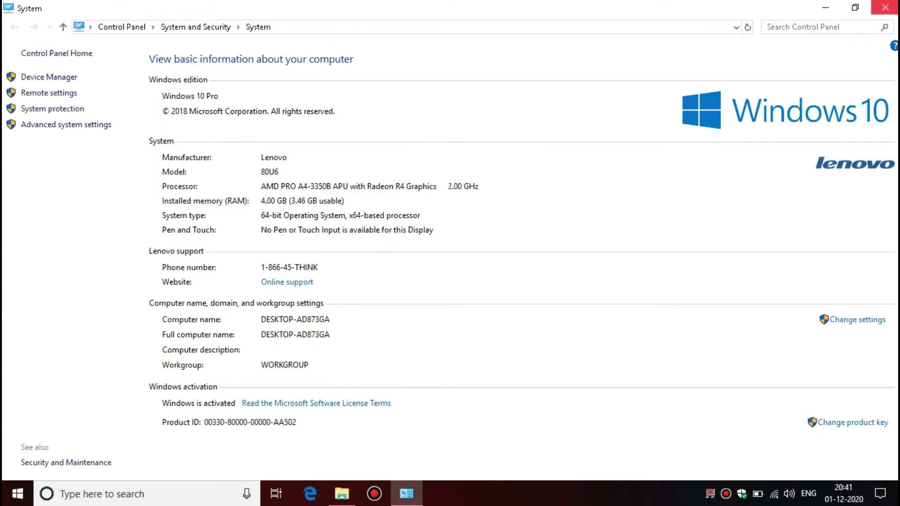
Refresh the desktop twice and toggle the Start menu open and closed
right_click(281, 172)
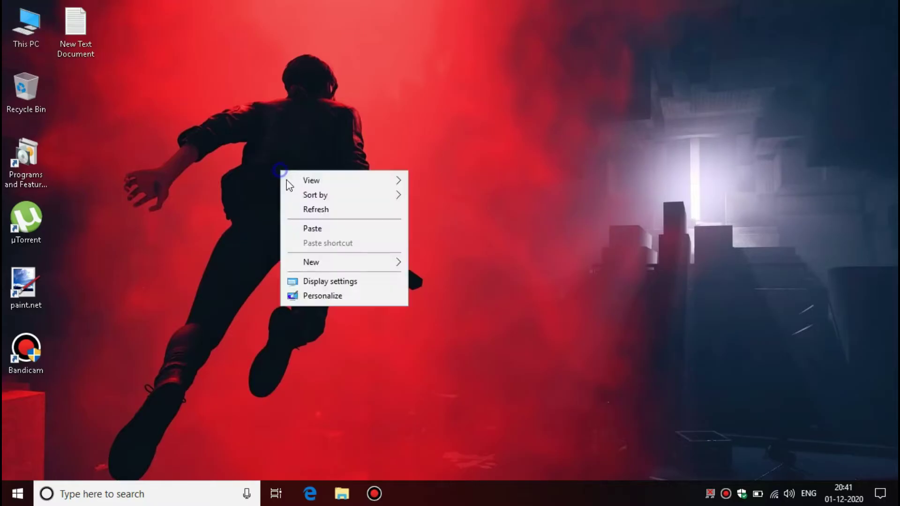
left_click(291, 209)
left_click(293, 229)
right_click(307, 155)
left_click(317, 190)
key("super")
key("super")
key("super")
left_click(750, 277)
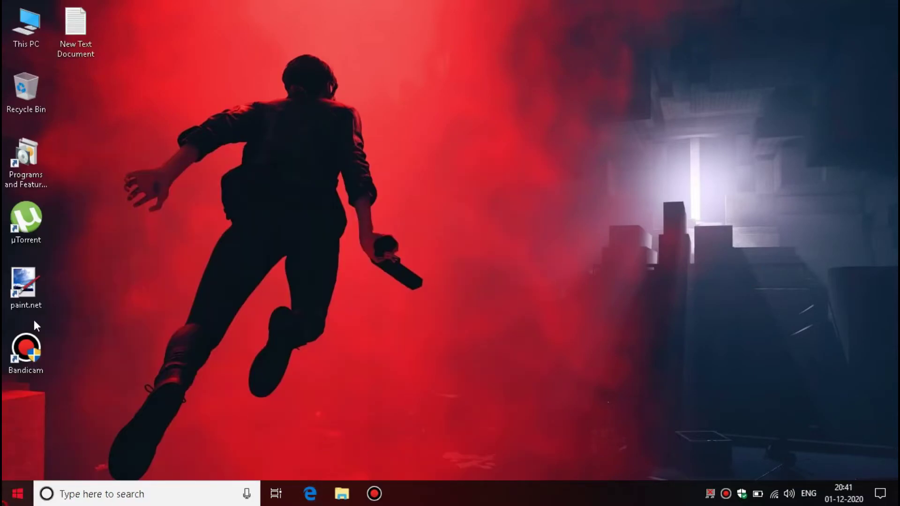
key("super")
key("super")
Open This PC and the F: Local Disk drive, then close the window
double_click(6, 49)
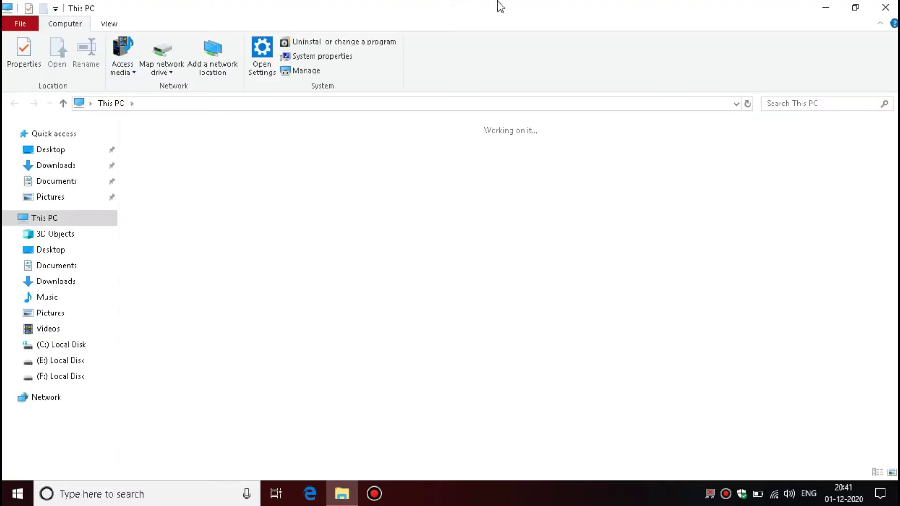
left_click(523, 6)
key("super+Down")
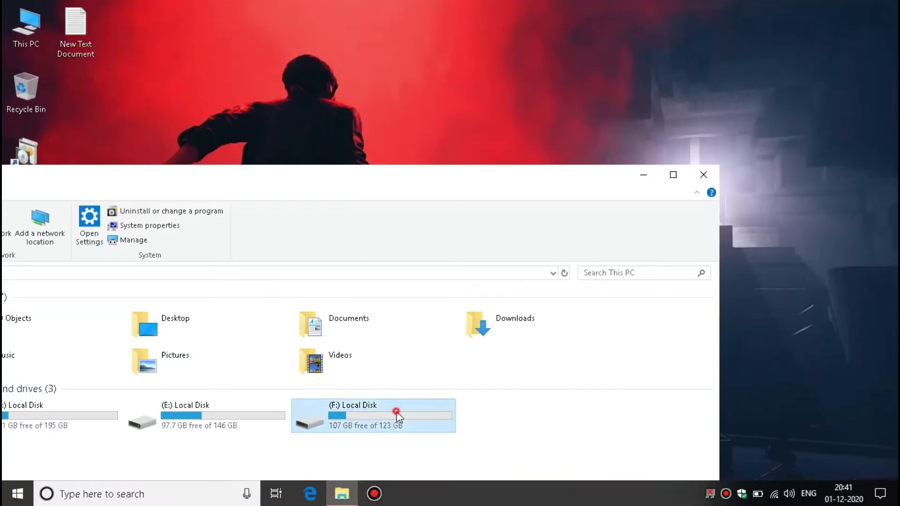
double_click(396, 413)
left_click_drag(373, 167, 554, 3)
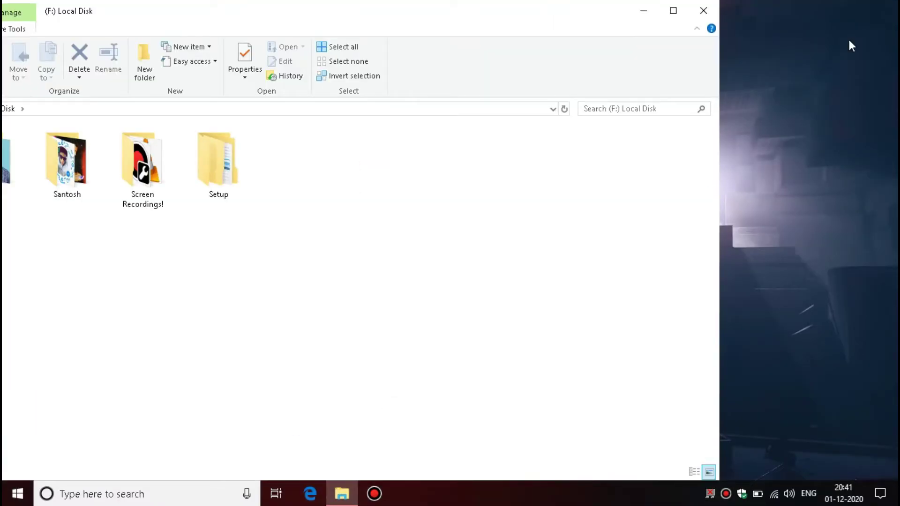
left_click(716, 7)
Refresh the desktop and launch Windows Settings from the Start menu
right_click(201, 259)
left_click(234, 299)
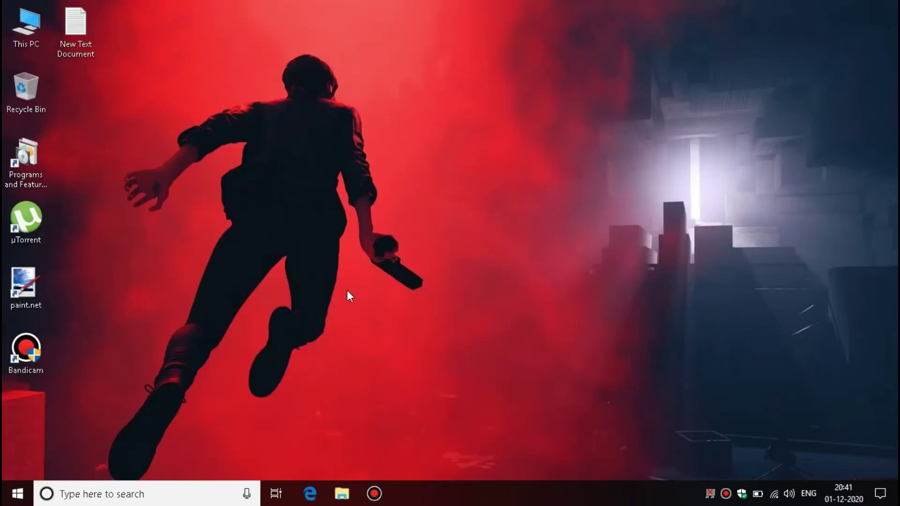
left_click(8, 486)
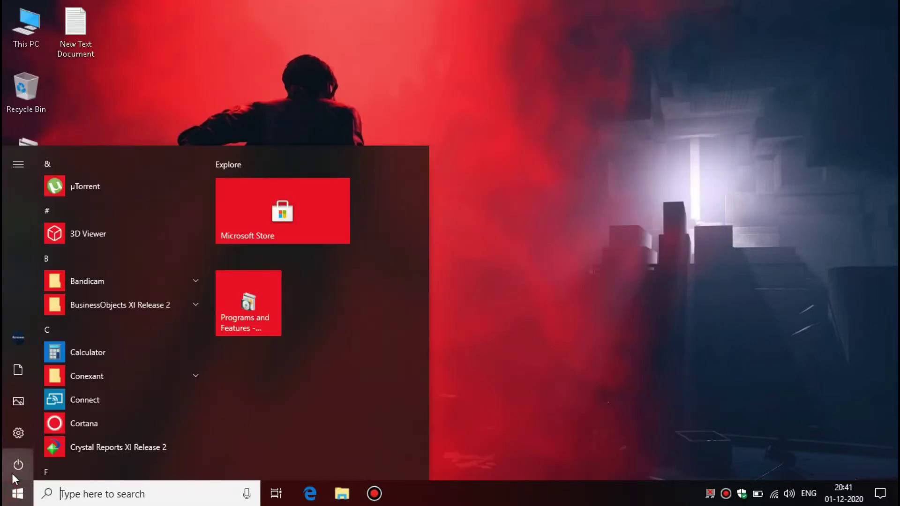
left_click(16, 443)
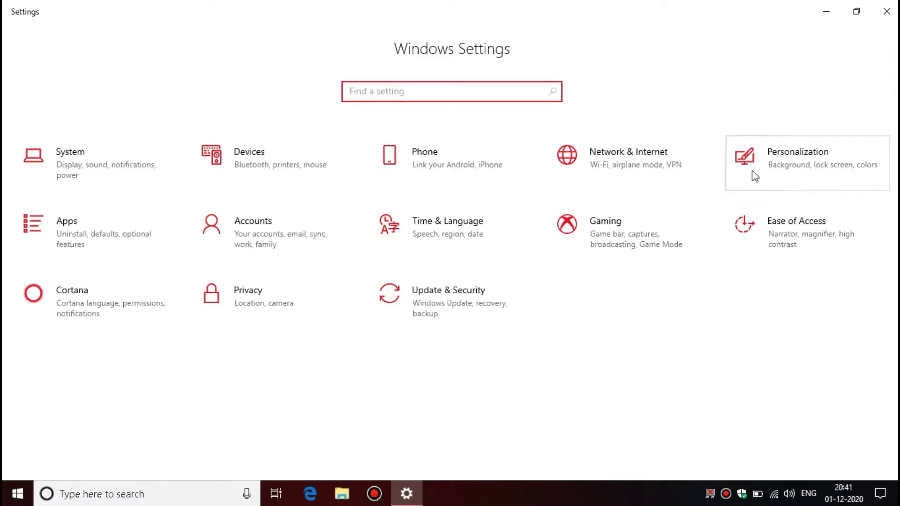
Switch Transparency effects to Off under Personalization > Colors > More options
left_click(790, 177)
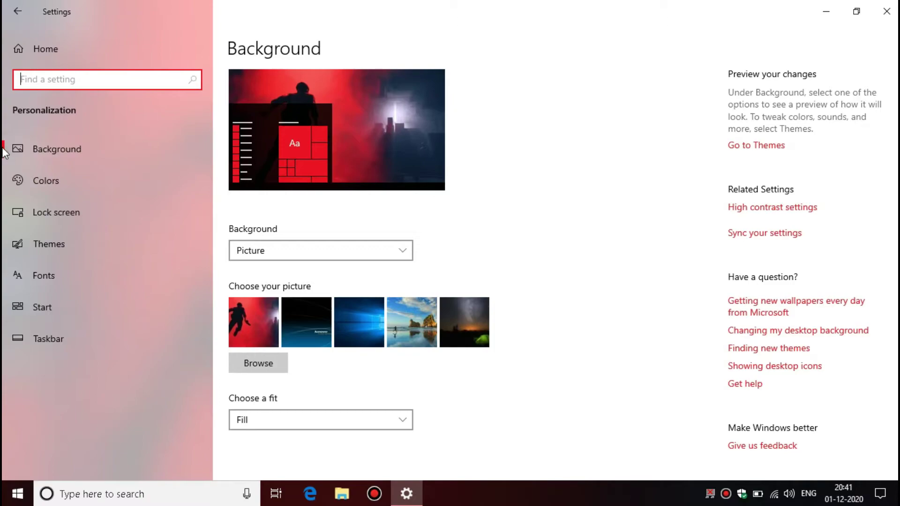
left_click(89, 186)
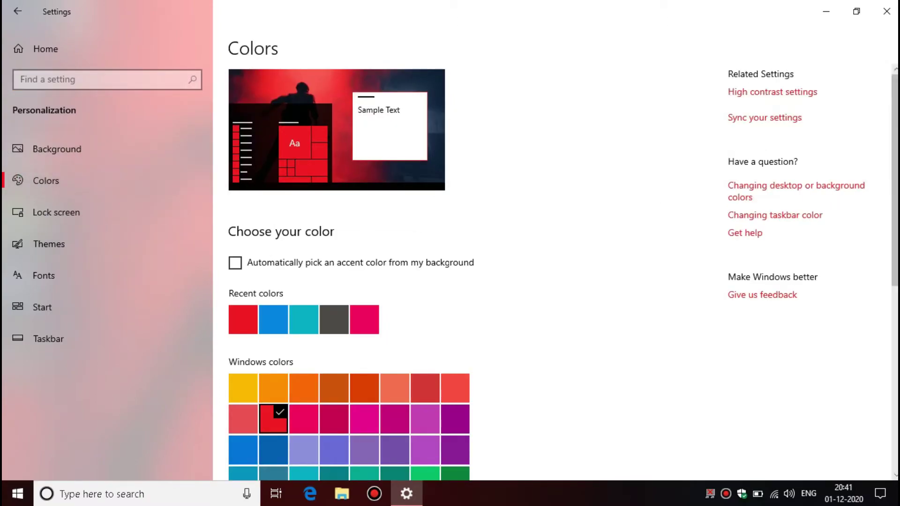
scroll(498, 233, "down", 8)
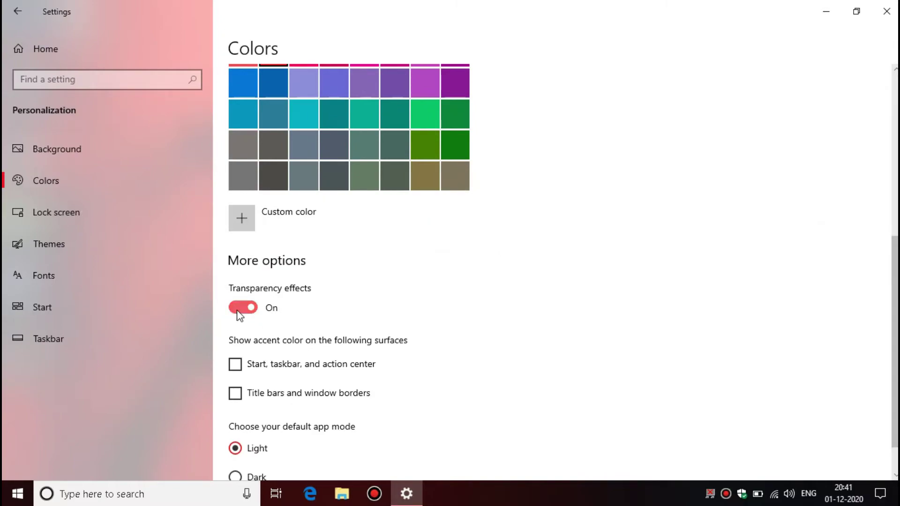
left_click(244, 308)
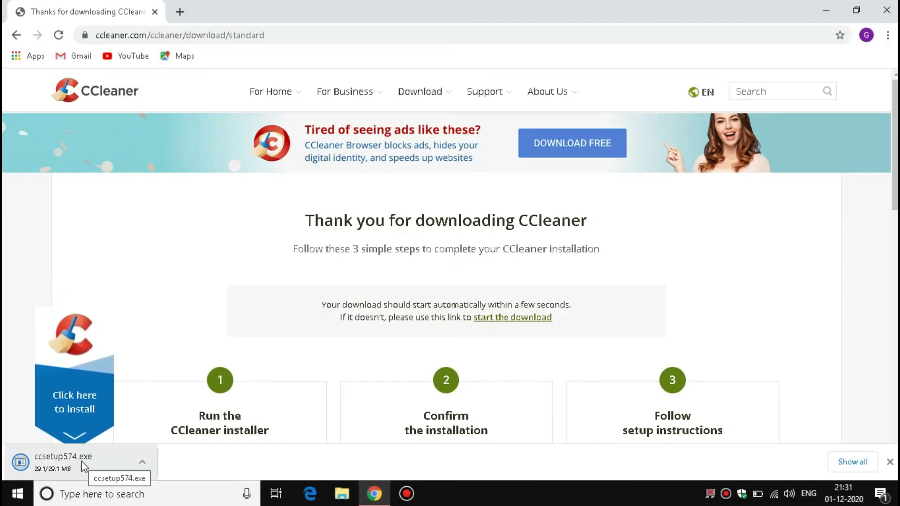
Run ccsetup574.exe from Chrome's Downloads page and install CCleaner v5.74
left_click(868, 466)
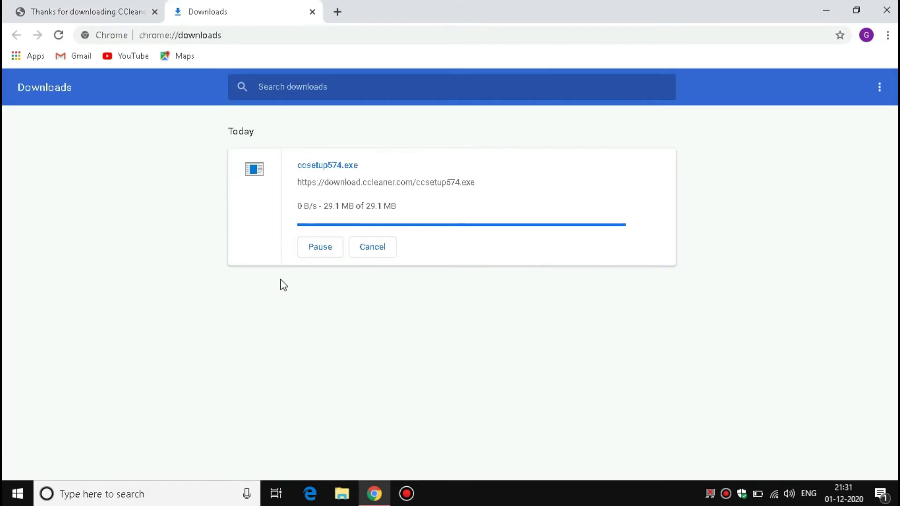
left_click(303, 167)
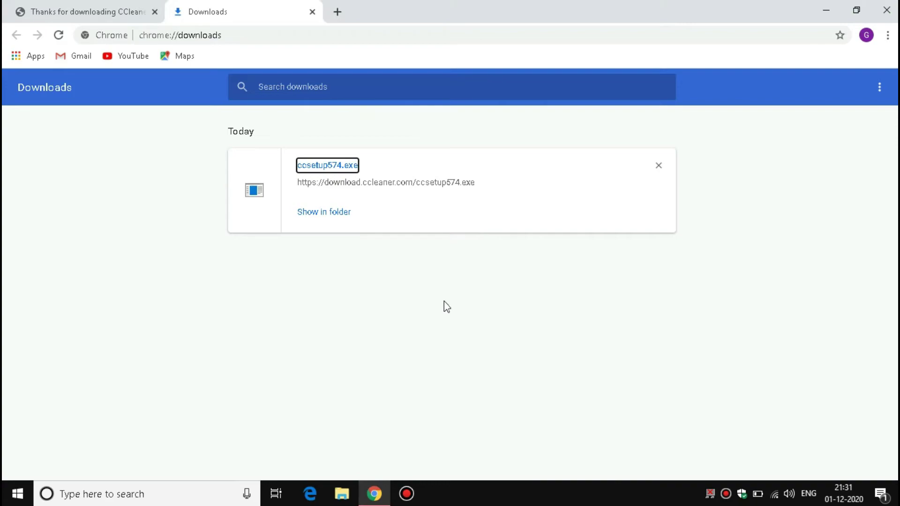
left_click(465, 253)
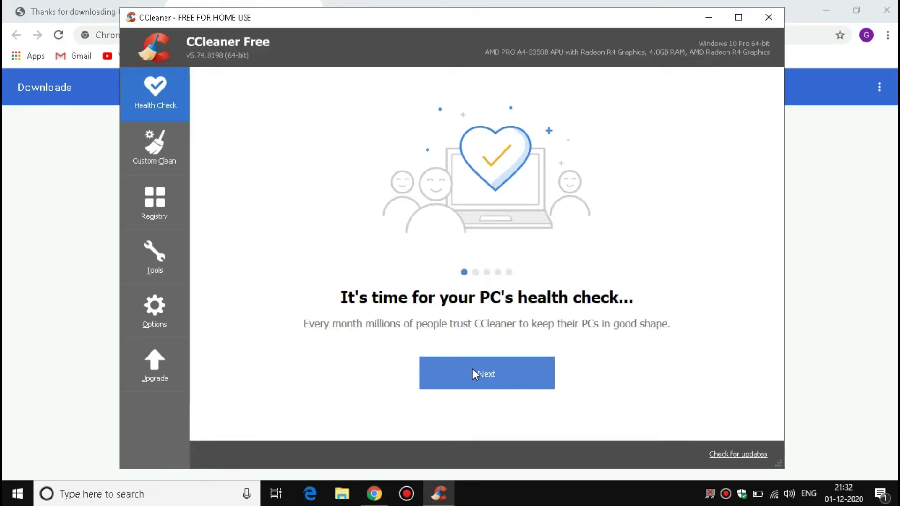
Go through CCleaner's welcome carousel, begin the health check, and let it close Chrome for analysis
left_click(473, 370)
left_click(498, 373)
left_click(498, 375)
left_click(498, 376)
left_click(498, 377)
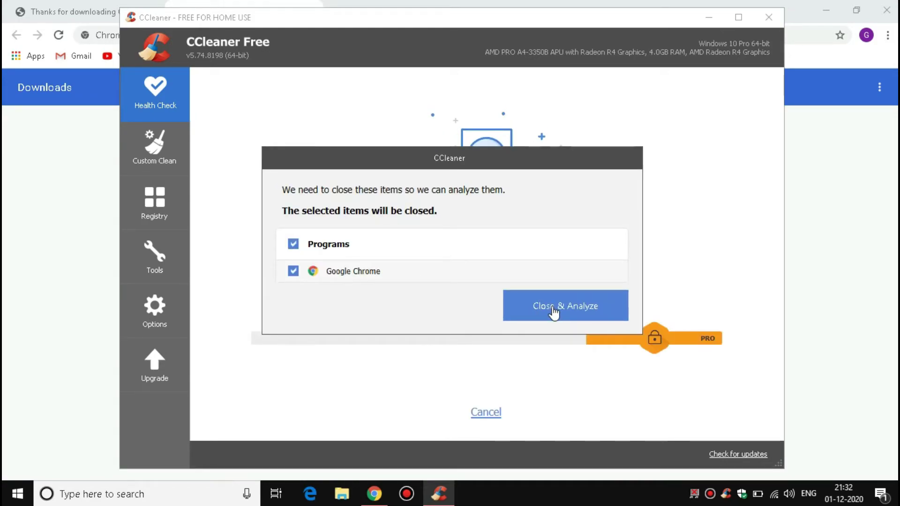
left_click(553, 310)
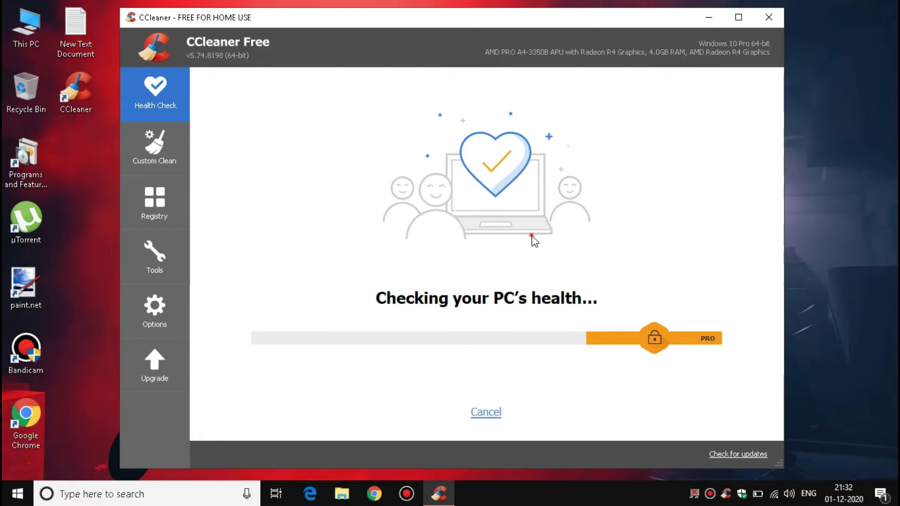
Advance the Health Check introduction to its final 'Get more disk space' slide
left_click(531, 235)
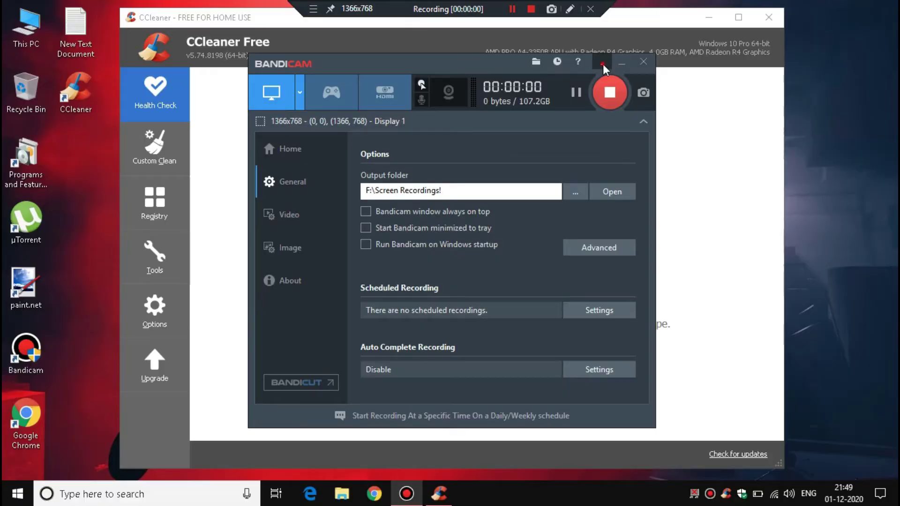
left_click(602, 63)
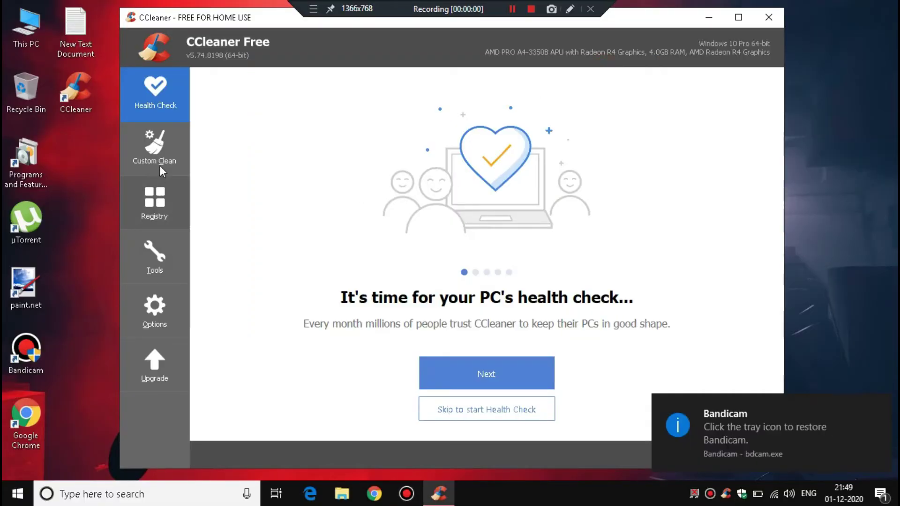
left_click(473, 378)
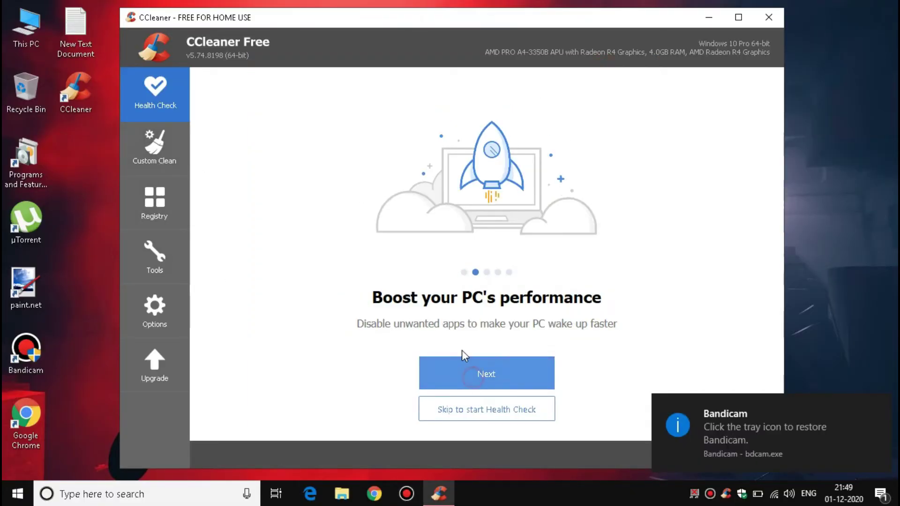
left_click(471, 369)
left_click(470, 368)
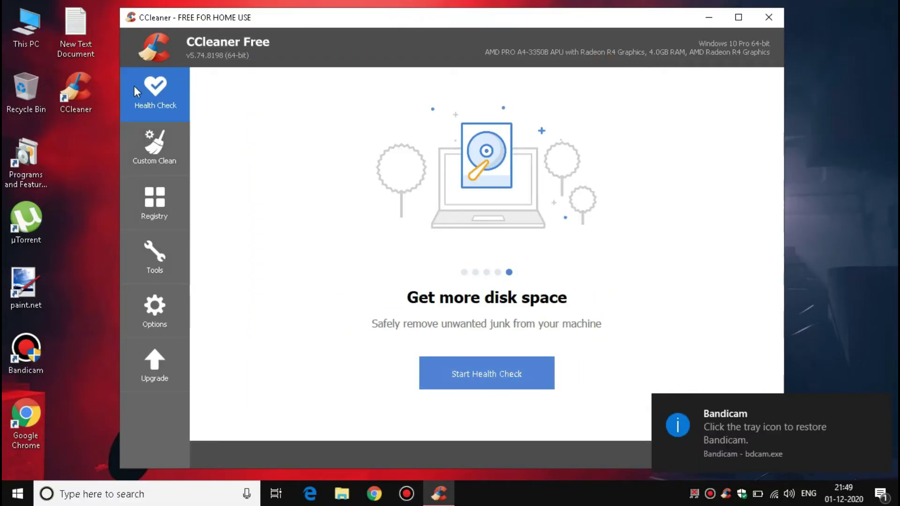
In Custom Clean's Applications list, keep Last Download Location, exclude Chrome's Download History, and run the cleaner
left_click(155, 150)
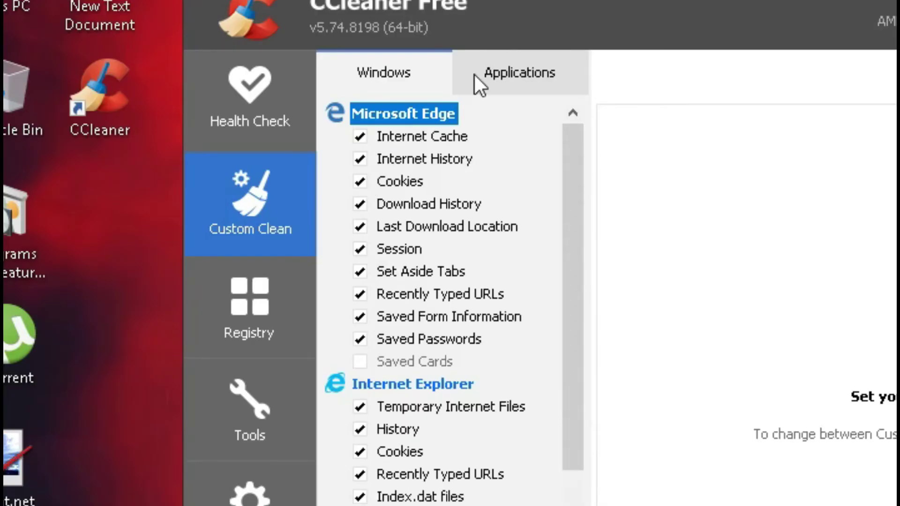
left_click(506, 60)
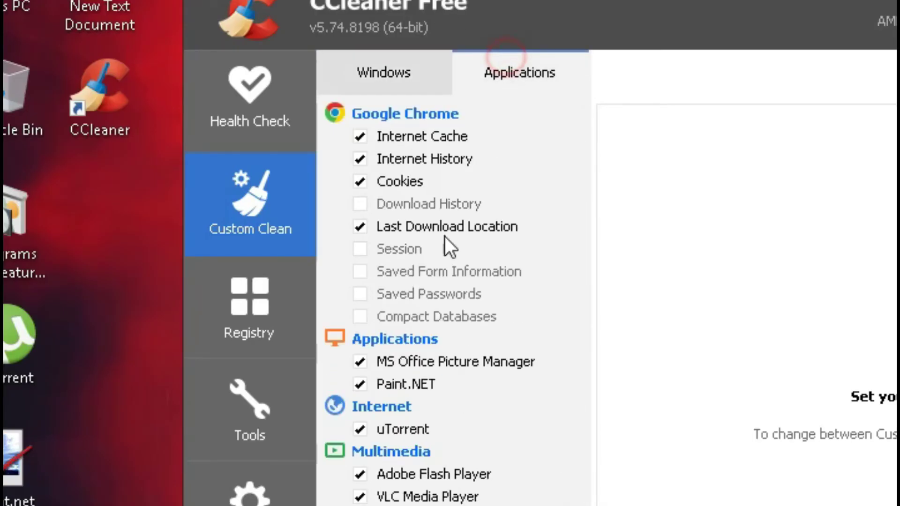
left_click(364, 229)
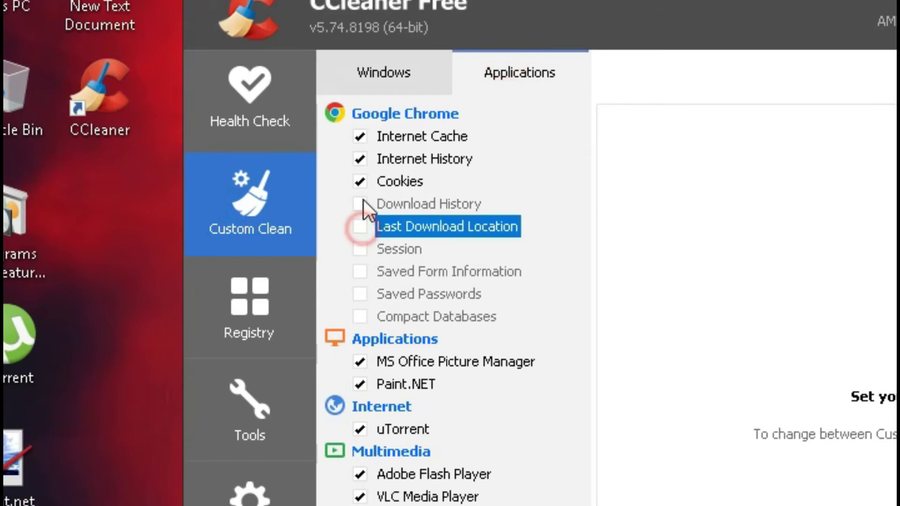
left_click(362, 227)
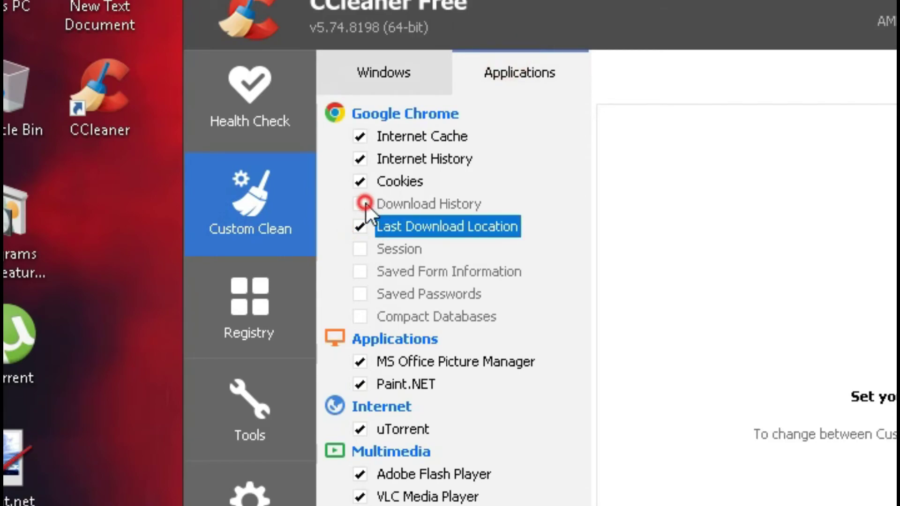
left_click(365, 204)
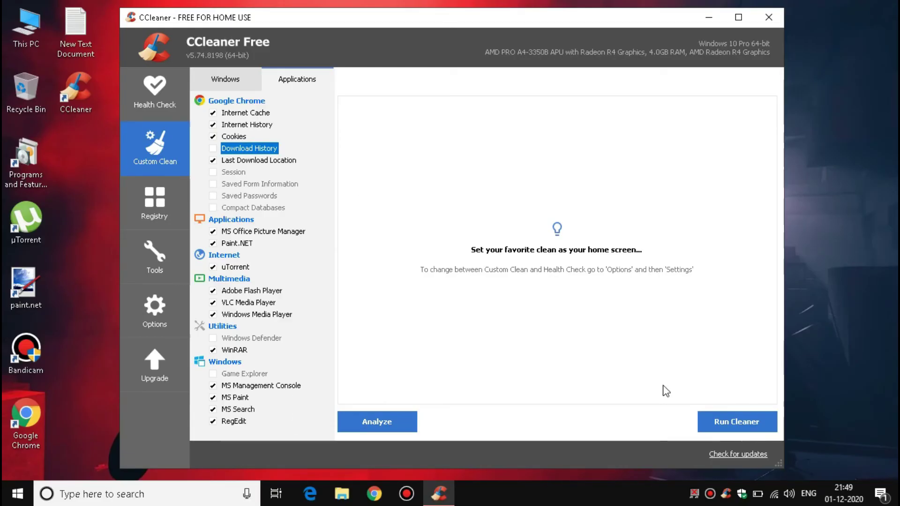
left_click(764, 430)
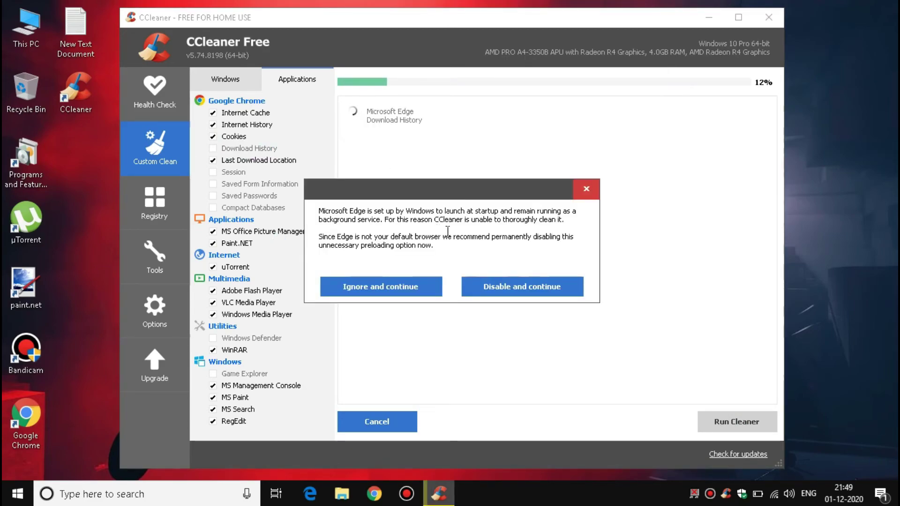
Ignore the Microsoft Edge background warning so the custom clean keeps running
left_click(386, 287)
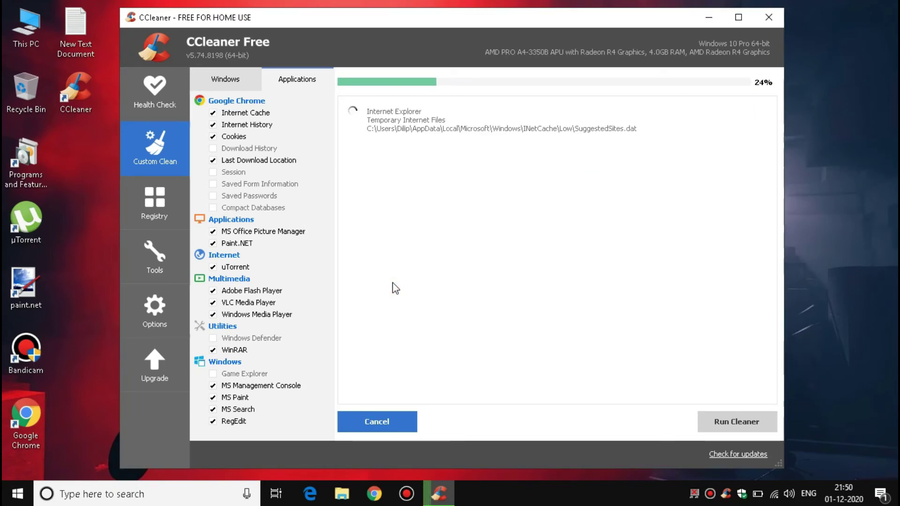